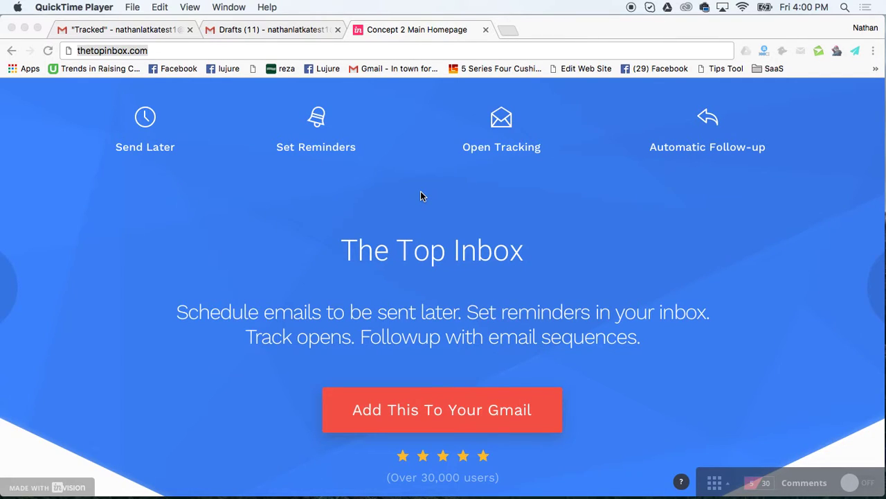
- Switch to Gmail and open the Auto-Followups settings for the Proposal Followup draft that has the Send Later tools
{"action": "left_click", "coordinate": [244, 29]}
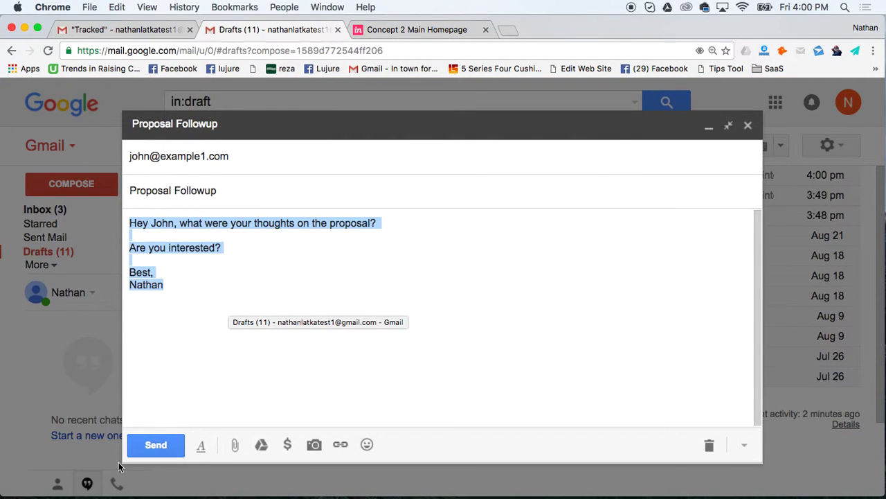
{"action": "left_click", "coordinate": [167, 303]}
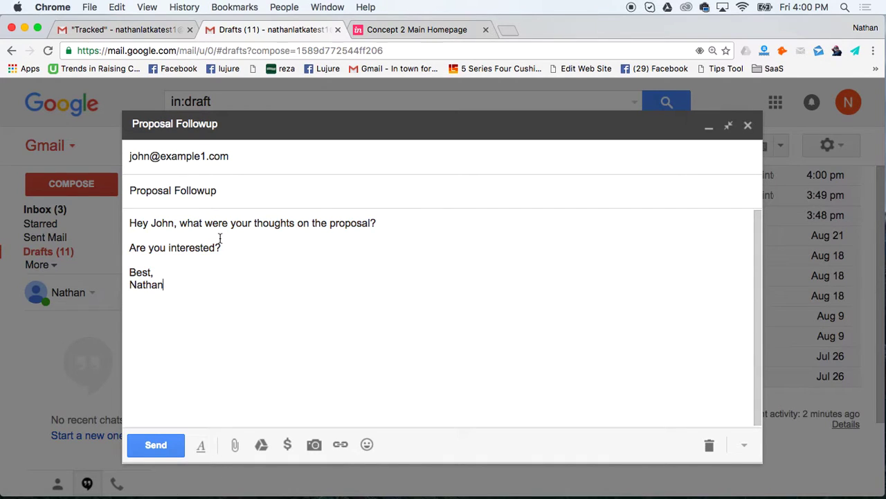
{"action": "key", "text": "ctrl+shift+Tab"}
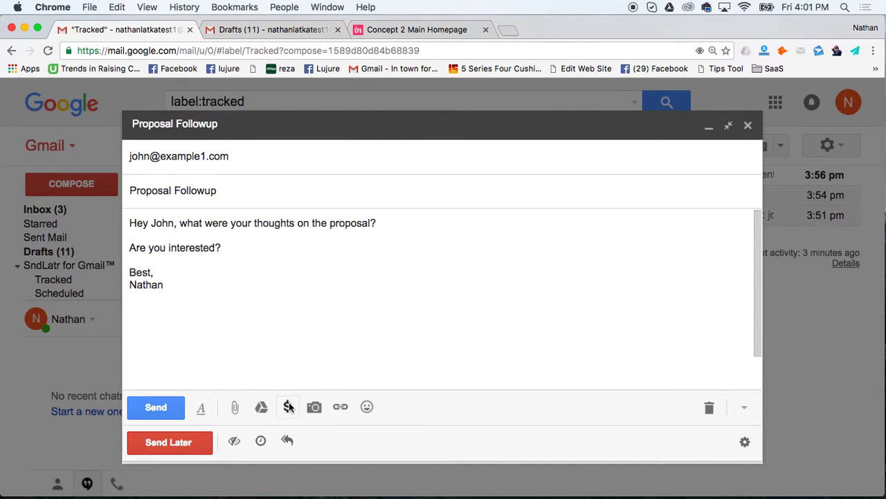
{"action": "left_click", "coordinate": [288, 443]}
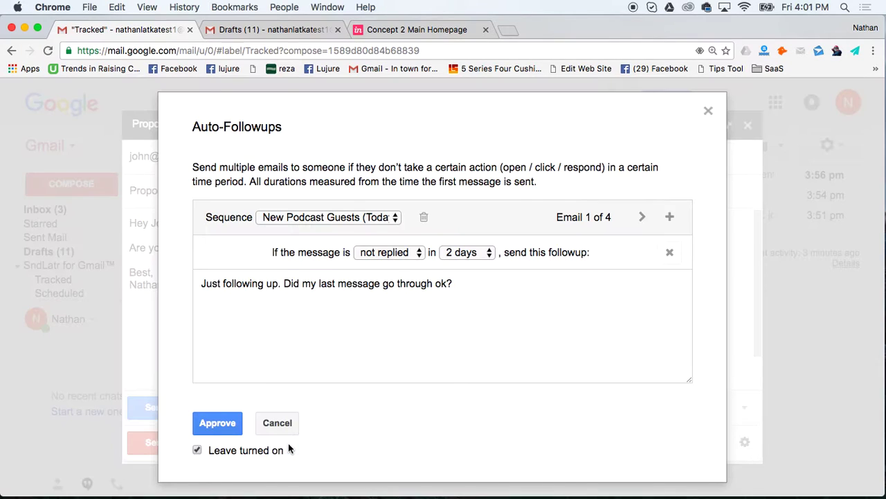
- Create a new auto-followup sequence named "New Follow Proposal Sequence"
{"action": "left_click", "coordinate": [300, 217]}
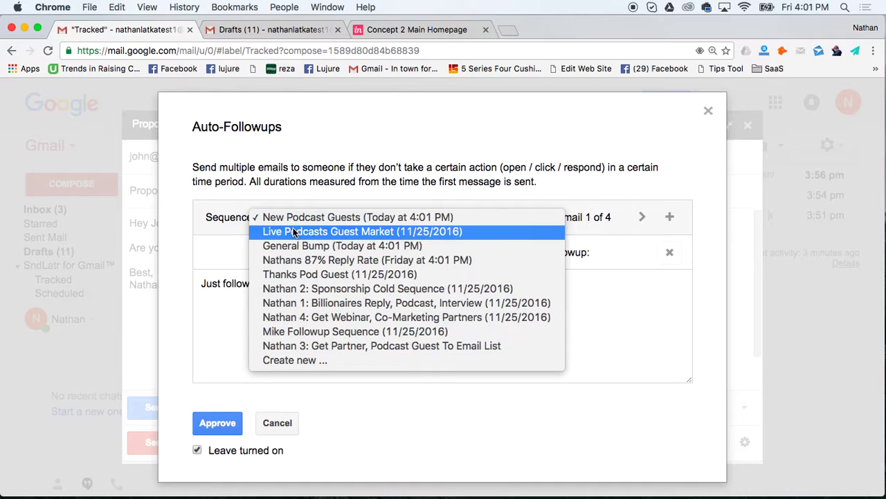
{"action": "left_click", "coordinate": [239, 216]}
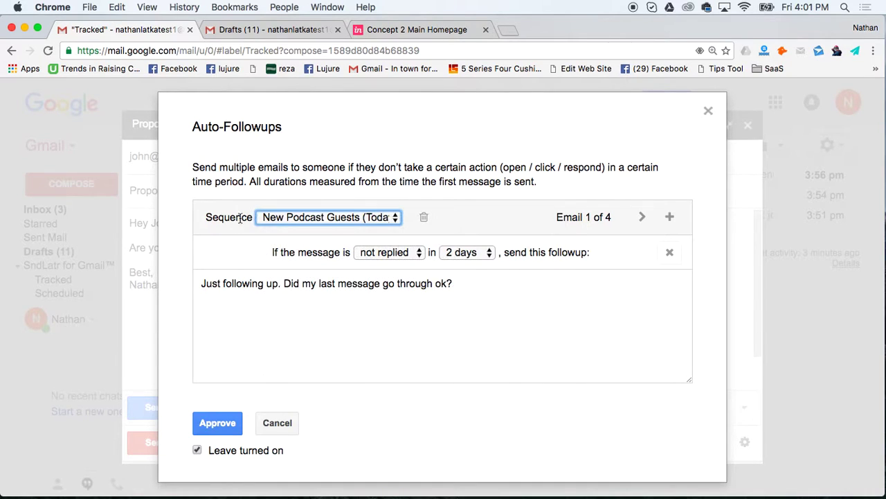
{"action": "left_click", "coordinate": [282, 217]}
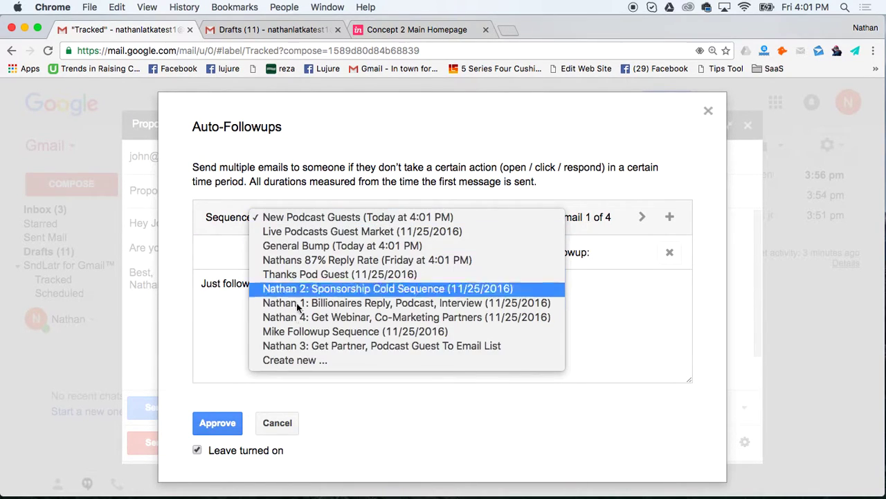
{"action": "left_click", "coordinate": [291, 360]}
{"action": "left_click", "coordinate": [446, 221]}
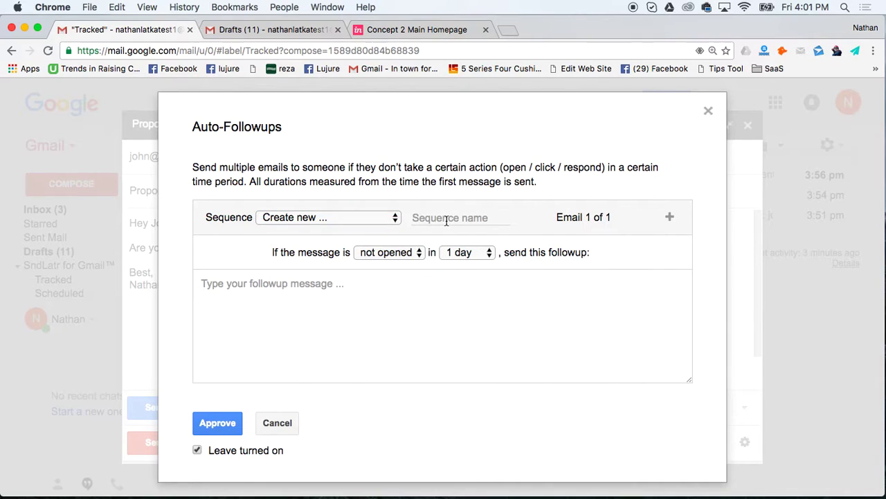
{"action": "type", "text": "New Folow"}
{"action": "key", "text": "BackSpace"}
{"action": "key", "text": "BackSpace"}
{"action": "type", "text": "low Proposal S"}
{"action": "type", "text": "qu"}
{"action": "type", "text": "e"}
{"action": "key", "text": "BackSpace"}
{"action": "type", "text": "ence"}
- Set the first followup to send if the message is not replied in 2 days
{"action": "left_click", "coordinate": [356, 296]}
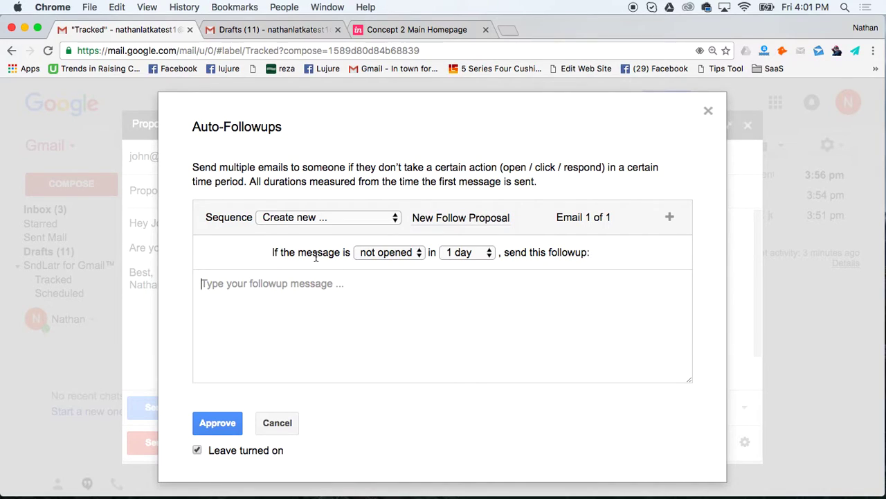
{"action": "left_click", "coordinate": [377, 253]}
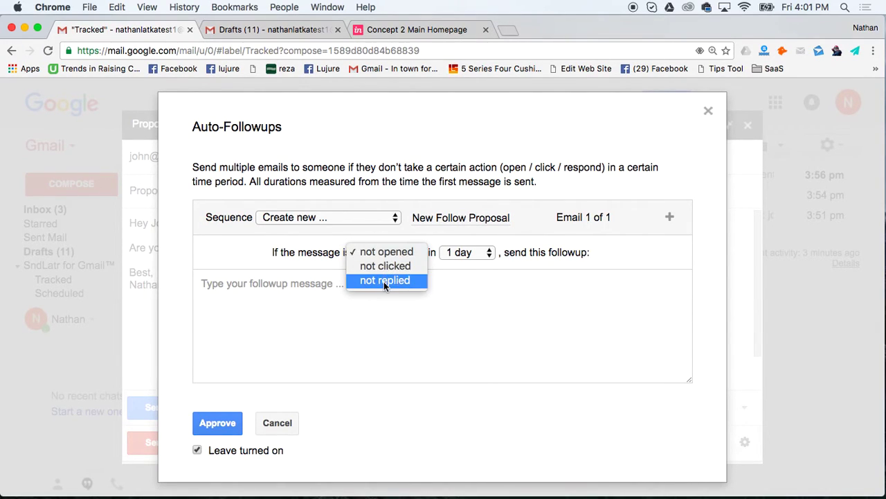
{"action": "left_click", "coordinate": [384, 281]}
{"action": "left_click", "coordinate": [454, 254]}
{"action": "left_click", "coordinate": [461, 266]}
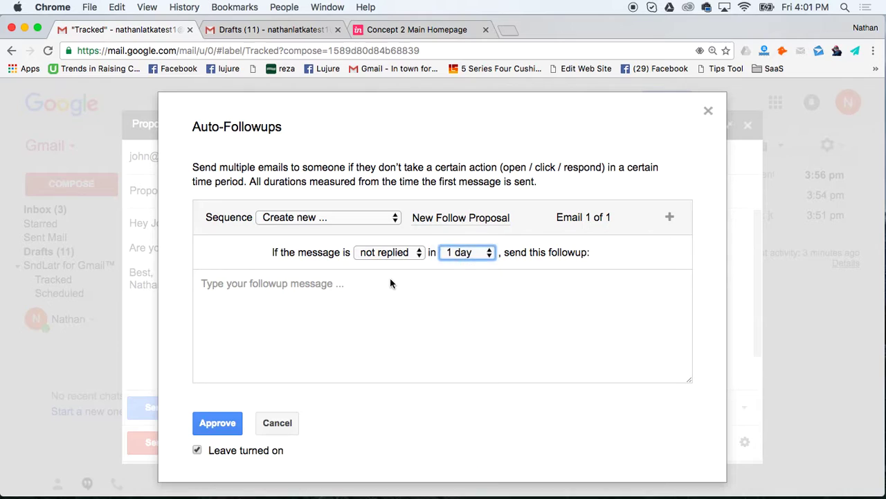
- Write "Hey, just making sure you saw this." as the first followup message
{"action": "left_click", "coordinate": [372, 283]}
{"action": "type", "text": "Hey"}
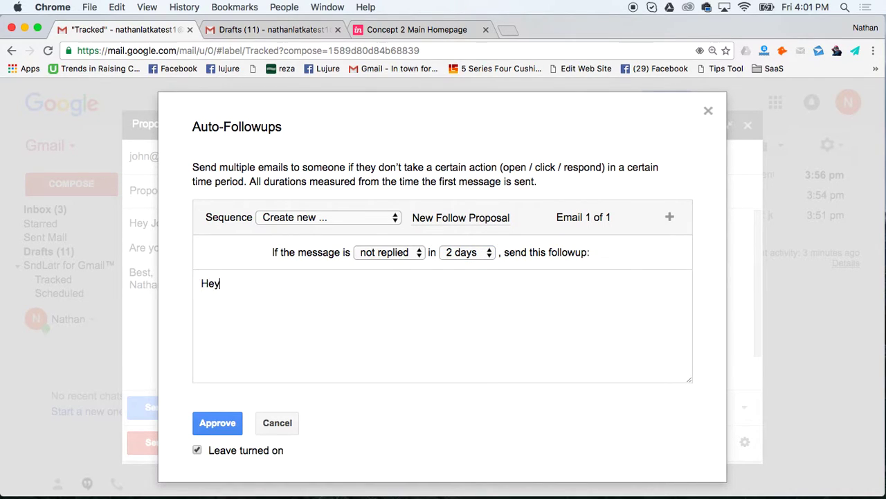
{"action": "type", "text": ", just ma"}
{"action": "key", "text": "BackSpace"}
{"action": "type", "text": "making sure you saw this."}
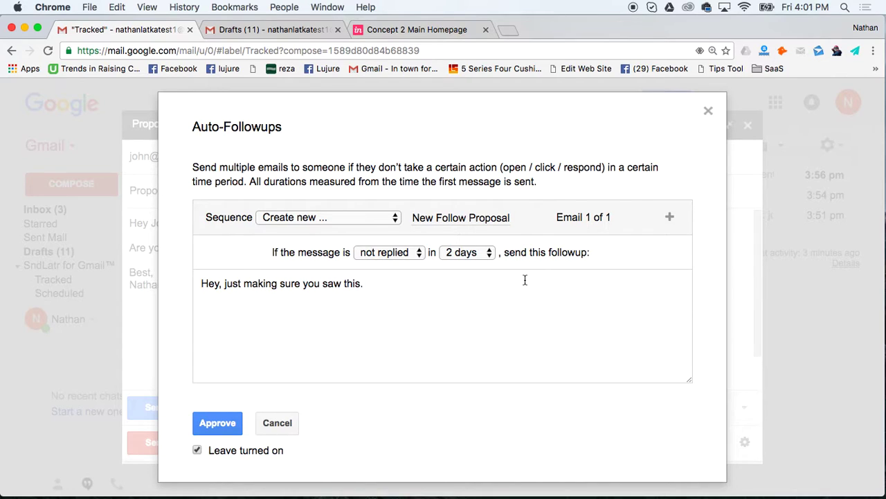
- Add a second followup for not replied in 6 days with the message "Hey, bumping this, I know you're busy."
{"action": "left_click", "coordinate": [669, 217]}
{"action": "left_click", "coordinate": [421, 252]}
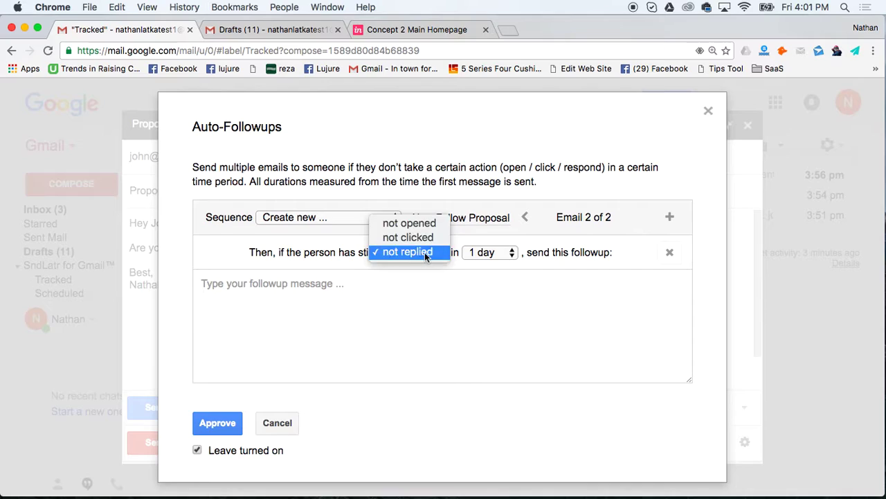
{"action": "left_click", "coordinate": [473, 254]}
{"action": "left_click", "coordinate": [476, 322]}
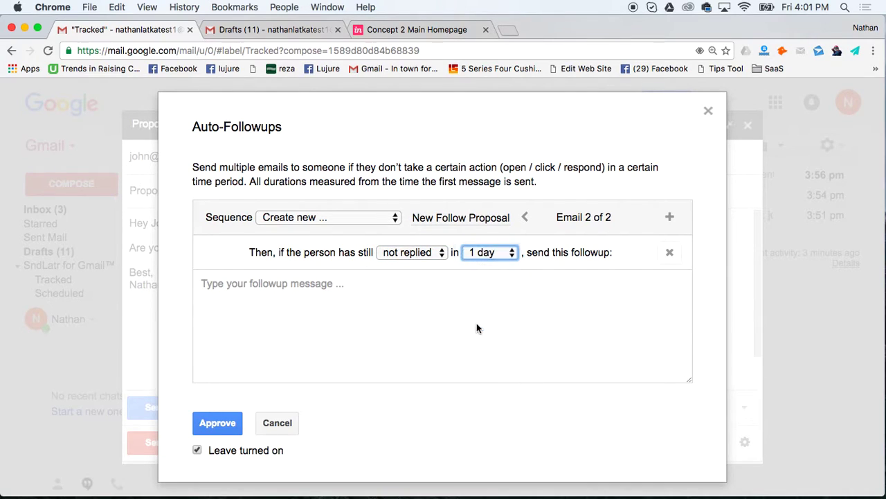
{"action": "left_click", "coordinate": [383, 306]}
{"action": "type", "text": "Hey"}
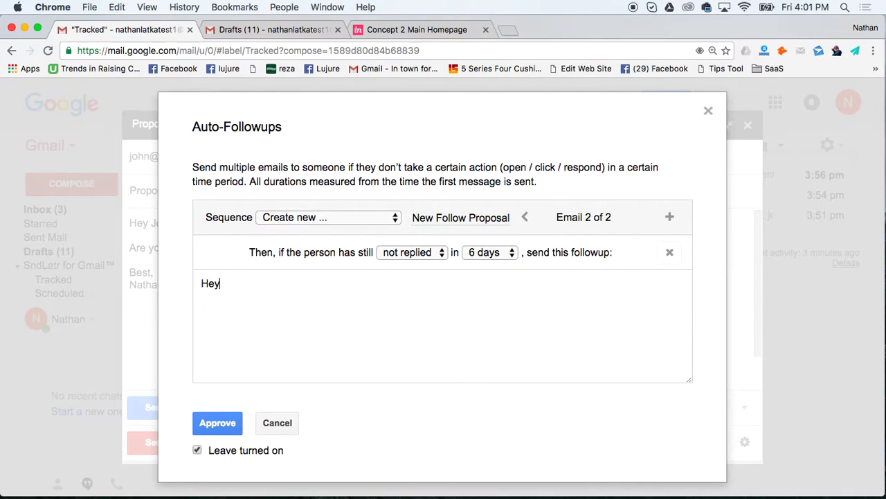
{"action": "type", "text": ", bumping this, I know you're busy."}
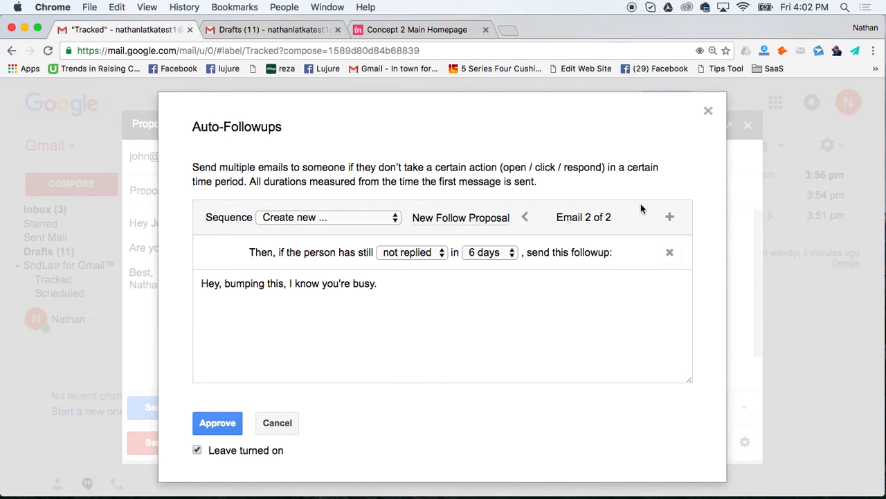
- Add a third followup for not replied in 14 days with the message "Should I stop following up? Hope you're well!"
{"action": "left_click", "coordinate": [670, 217]}
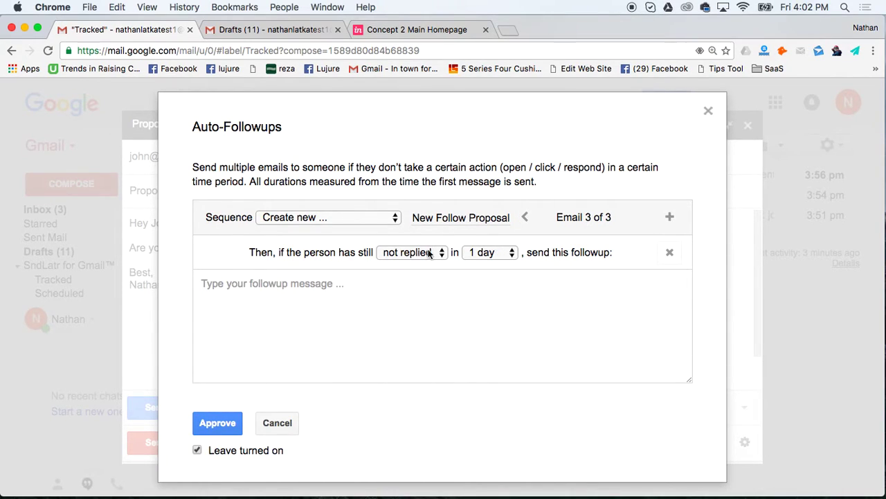
{"action": "left_click", "coordinate": [490, 252]}
{"action": "left_click", "coordinate": [489, 407]}
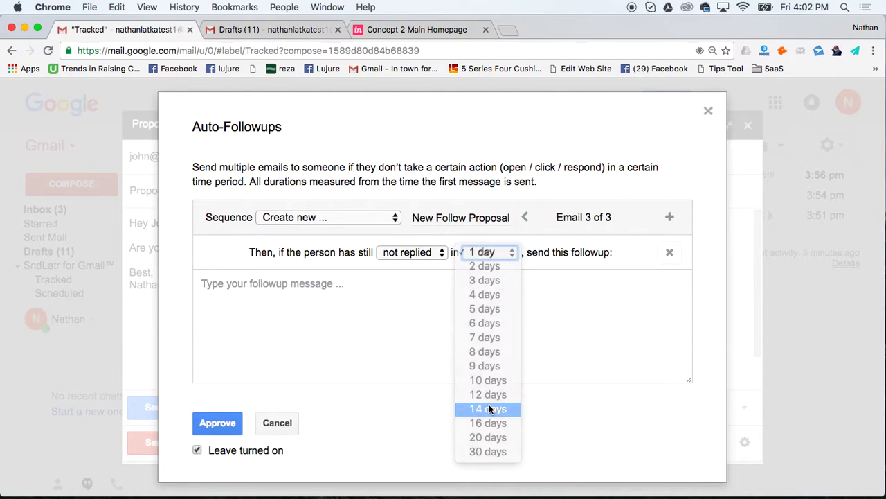
{"action": "left_click", "coordinate": [422, 253]}
{"action": "left_click", "coordinate": [413, 254]}
{"action": "left_click", "coordinate": [392, 293]}
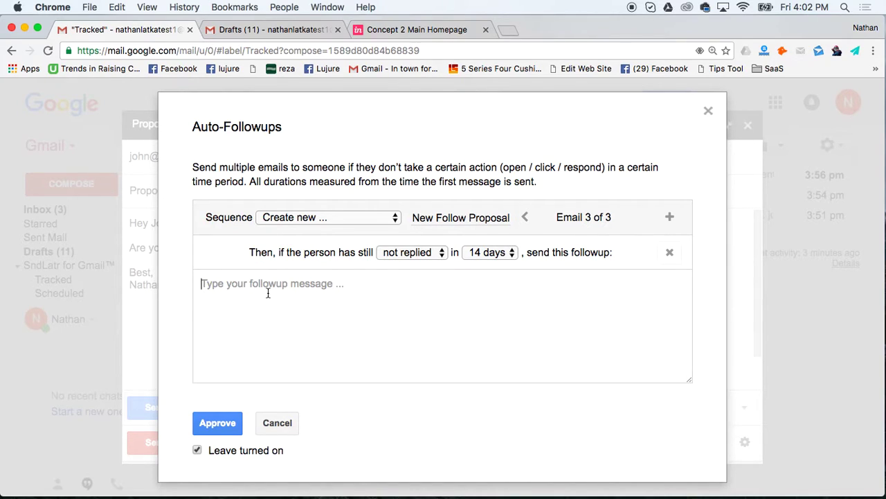
{"action": "type", "text": "Should I stop following "}
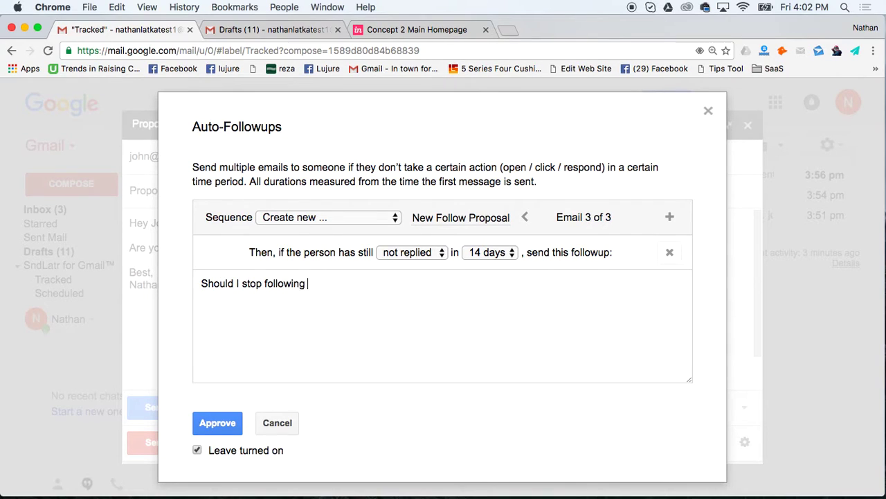
{"action": "type", "text": "up? Hope you're well!"}
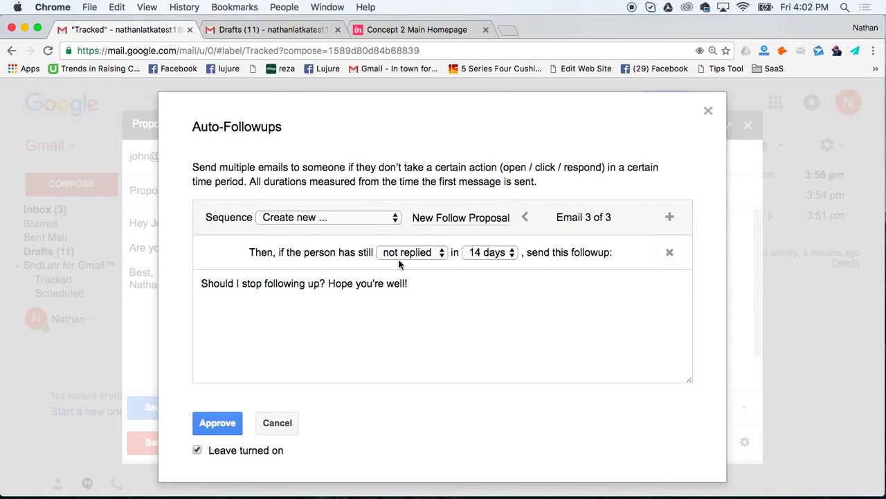
- Review the conditions and messages of all three followups, from the first email to the last
{"action": "left_click", "coordinate": [527, 218]}
{"action": "left_click", "coordinate": [528, 217]}
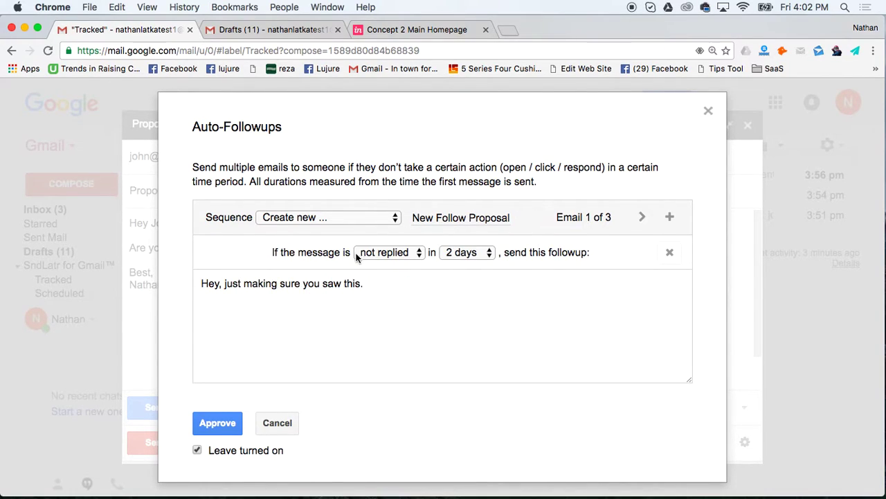
{"action": "triple_click", "coordinate": [313, 277]}
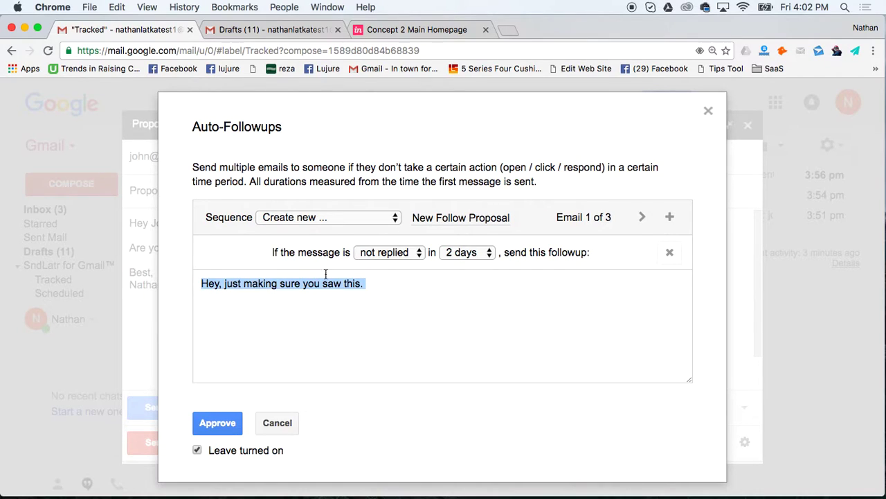
{"action": "left_click", "coordinate": [642, 217]}
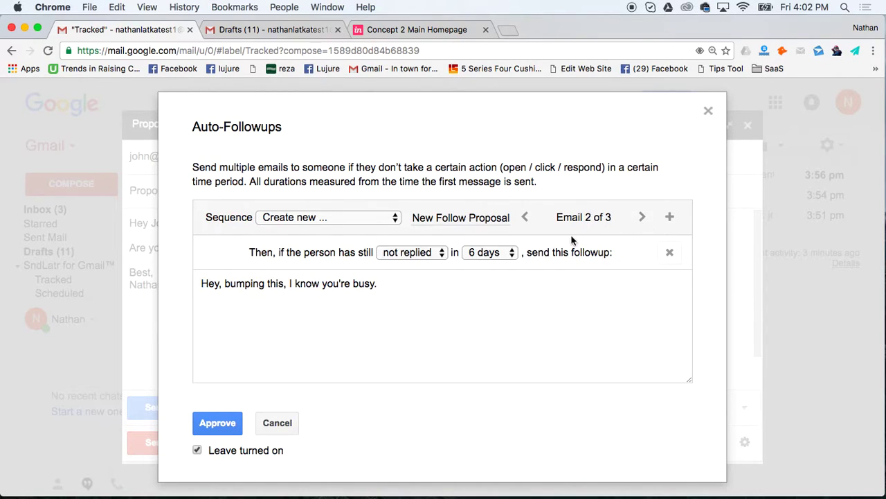
{"action": "triple_click", "coordinate": [308, 288]}
{"action": "left_click", "coordinate": [643, 217]}
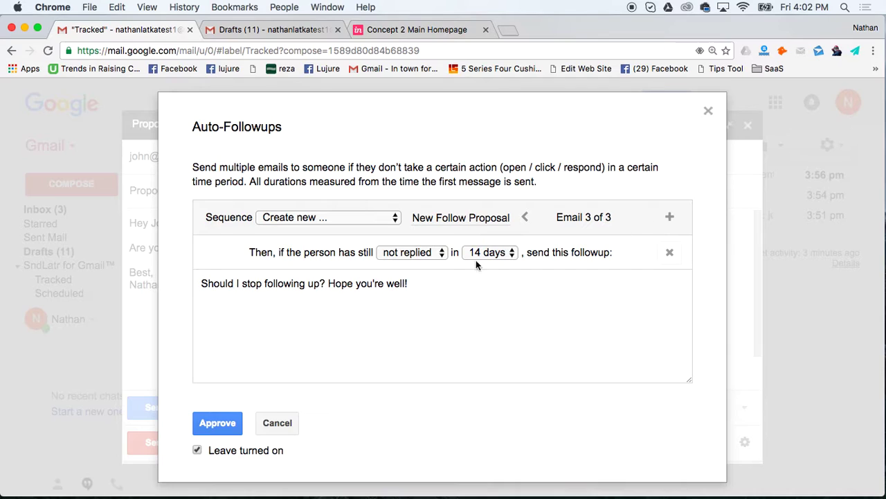
- Approve the followup sequence after toggling Leave turned on, and send the Proposal Followup email
{"action": "left_click", "coordinate": [197, 450]}
{"action": "left_click", "coordinate": [213, 423]}
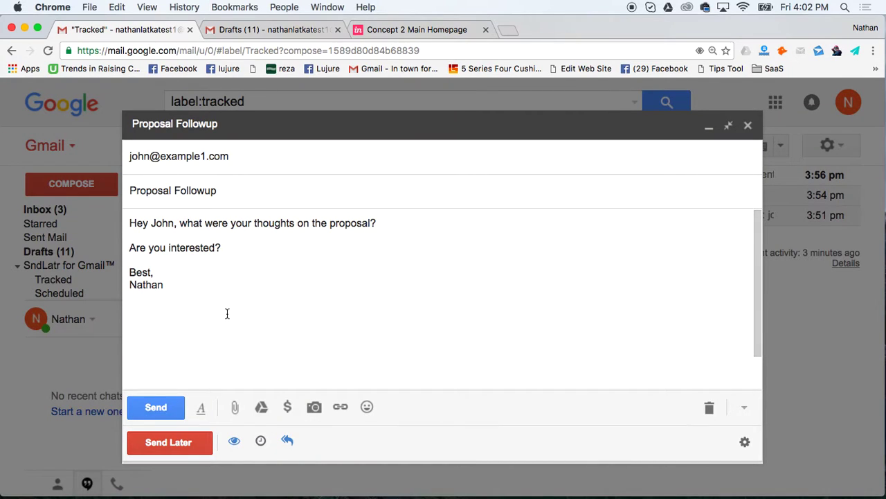
{"action": "left_click", "coordinate": [159, 406]}
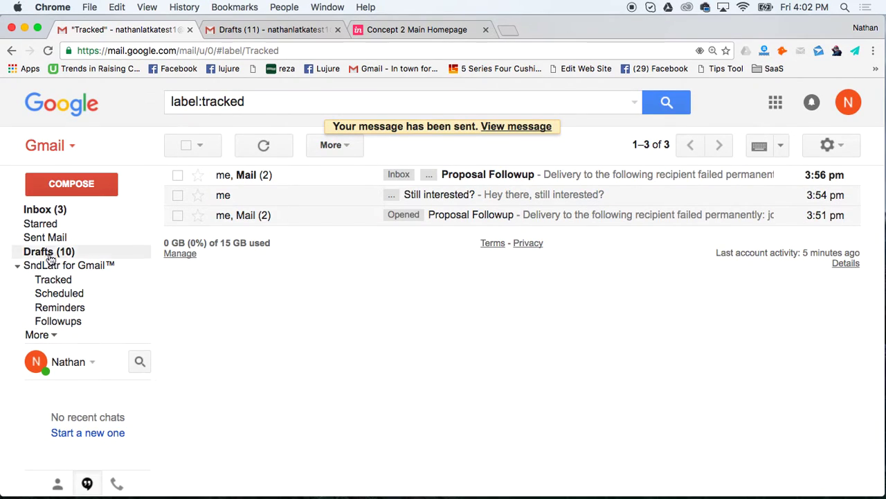
- Open the Proposal Followup conversation under the Followups label and examine the schedule and text of its queued messages
{"action": "left_click", "coordinate": [52, 323]}
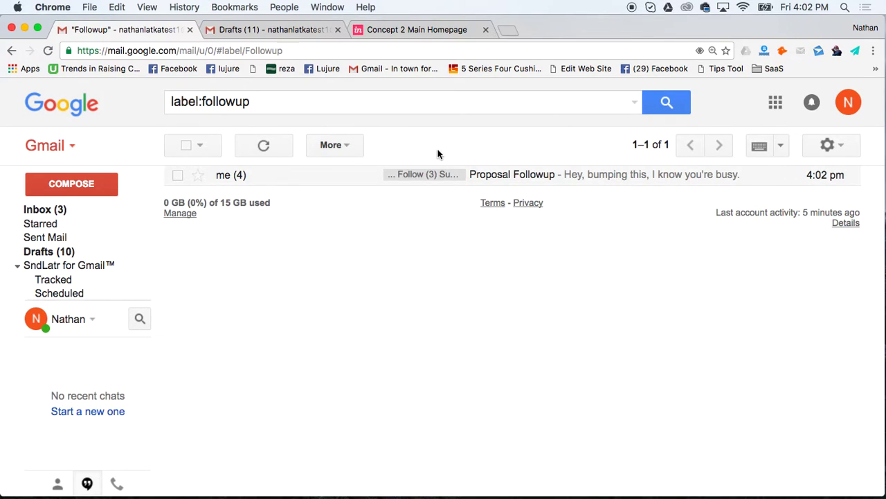
{"action": "left_click", "coordinate": [434, 175]}
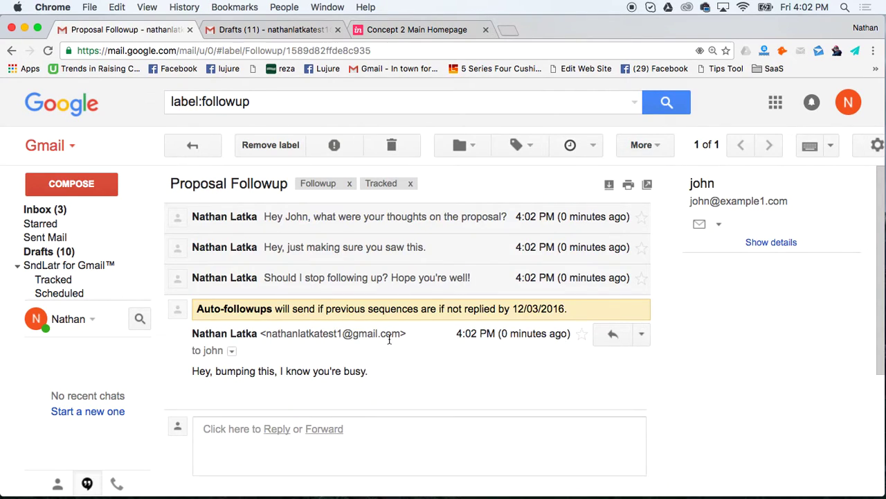
{"action": "left_click", "coordinate": [349, 208]}
{"action": "scroll", "coordinate": [348, 277], "scroll_direction": "down", "scroll_amount": 3}
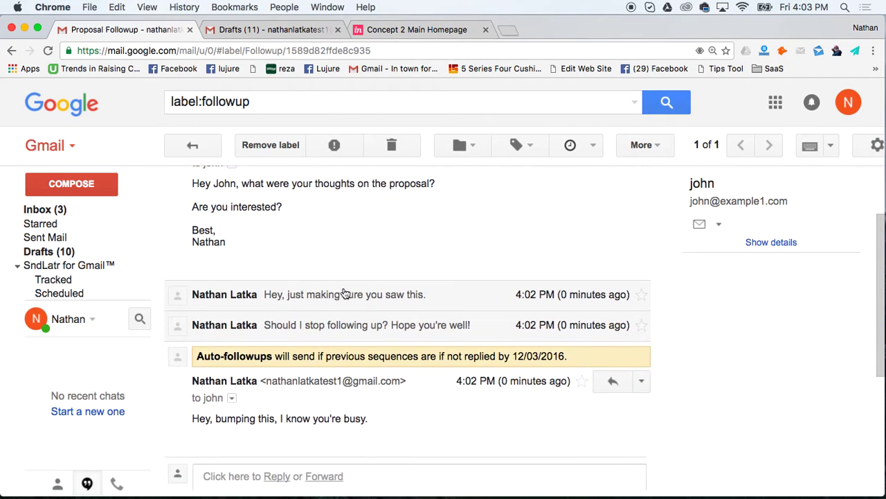
{"action": "left_click", "coordinate": [345, 294]}
{"action": "left_click", "coordinate": [341, 413]}
{"action": "scroll", "coordinate": [376, 326], "scroll_direction": "up", "scroll_amount": 2}
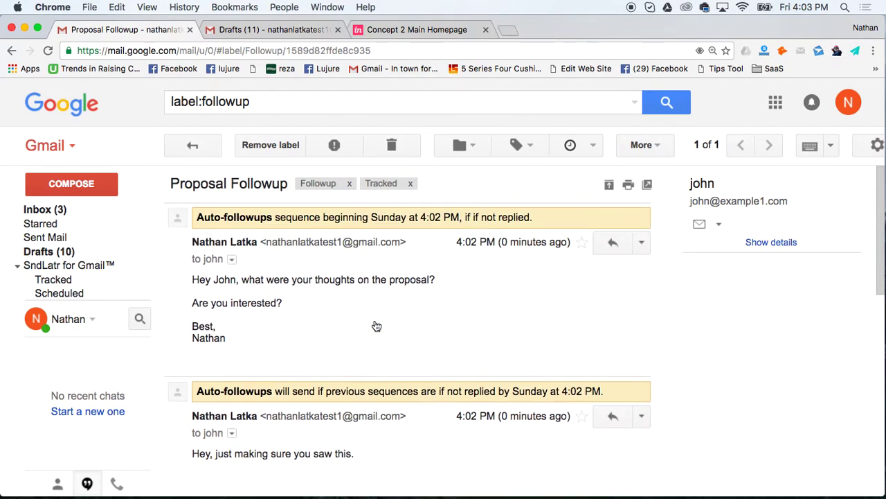
{"action": "scroll", "coordinate": [391, 272], "scroll_direction": "down", "scroll_amount": 1}
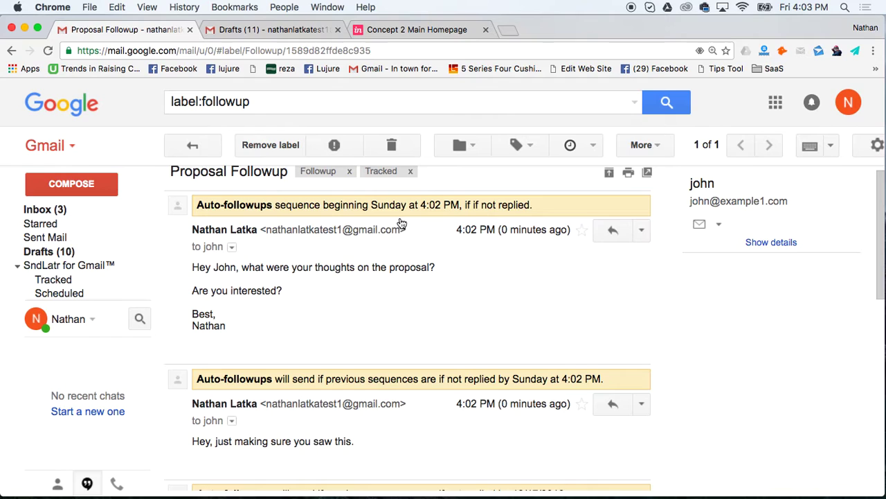
{"action": "scroll", "coordinate": [389, 319], "scroll_direction": "down", "scroll_amount": 4}
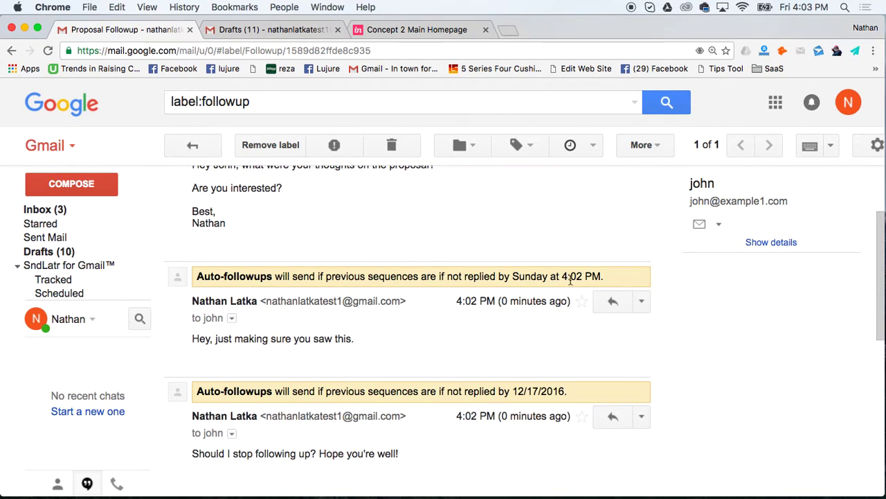
{"action": "scroll", "coordinate": [366, 335], "scroll_direction": "down", "scroll_amount": 3}
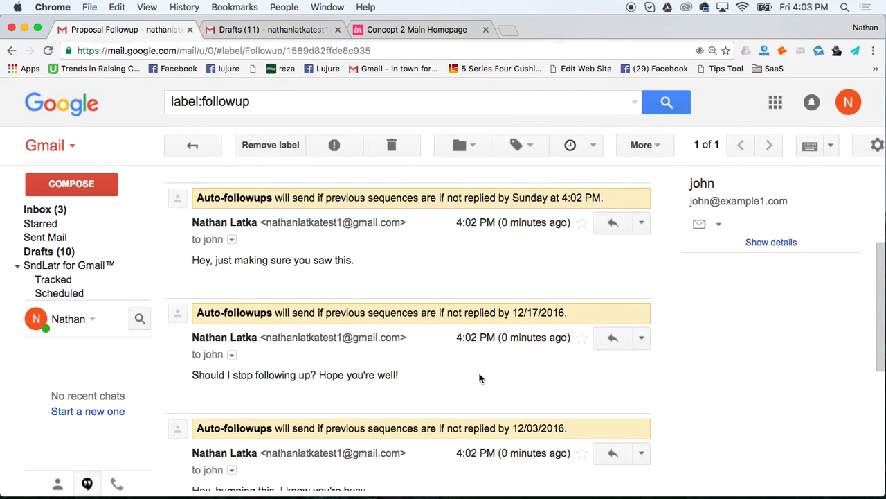
- Compare the send dates and message texts of the queued auto-followups, down to the last one in the conversation
{"action": "scroll", "coordinate": [478, 377], "scroll_direction": "down", "scroll_amount": 2}
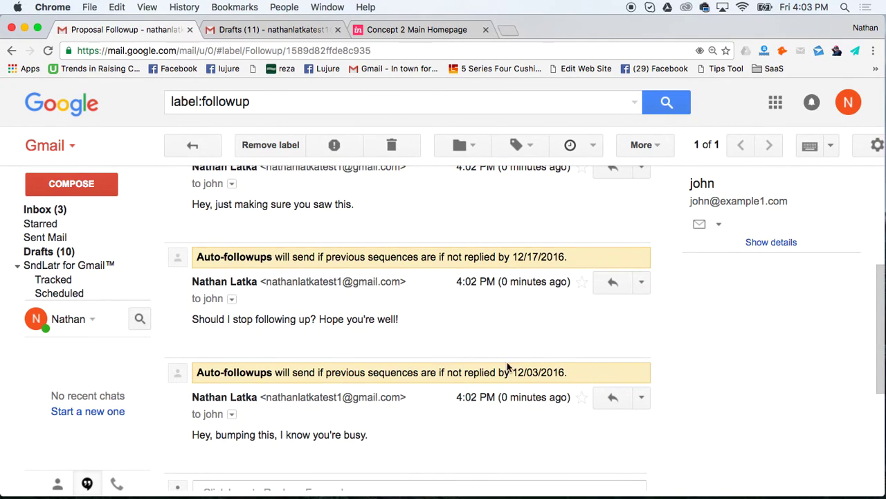
{"action": "scroll", "coordinate": [416, 378], "scroll_direction": "down", "scroll_amount": 1}
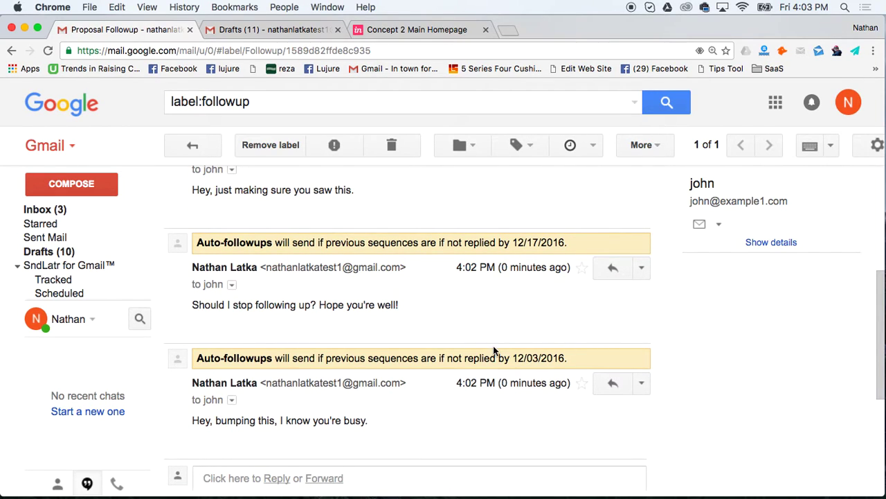
{"action": "scroll", "coordinate": [537, 358], "scroll_direction": "up", "scroll_amount": 3}
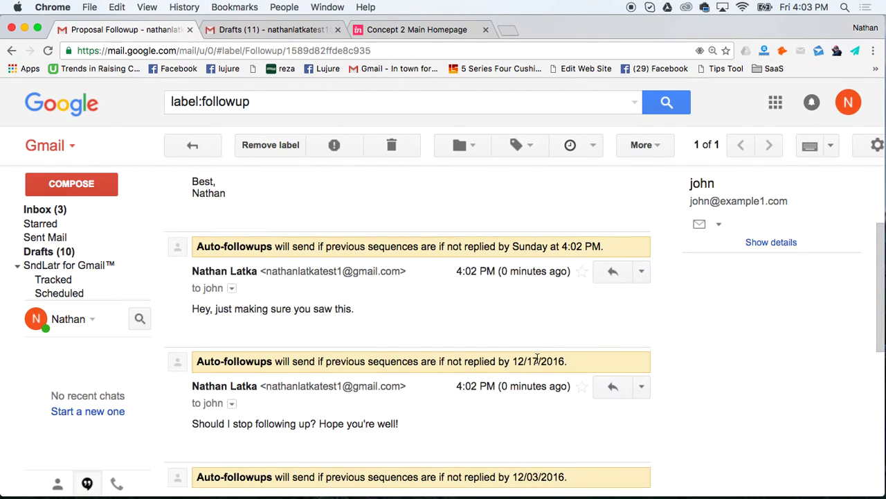
{"action": "scroll", "coordinate": [436, 412], "scroll_direction": "down", "scroll_amount": 4}
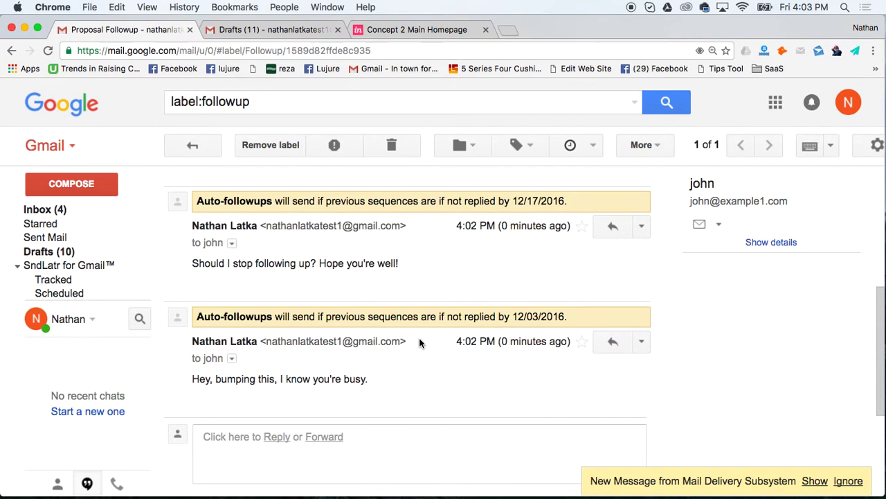
{"action": "scroll", "coordinate": [419, 341], "scroll_direction": "up", "scroll_amount": 5}
- Switch to The Top Inbox homepage and read its Send Later, Set Reminders, Open Tracking and Auto follow-up sections, ending back at the page's start
{"action": "left_click", "coordinate": [407, 29]}
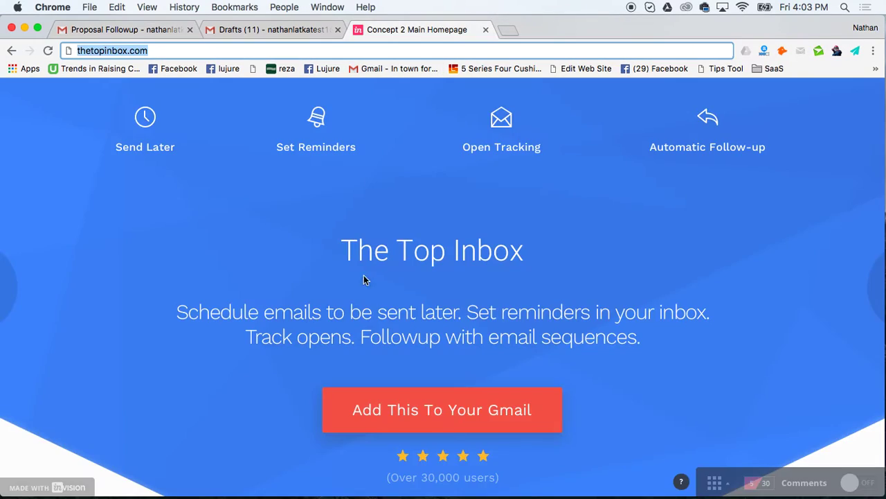
{"action": "scroll", "coordinate": [365, 291], "scroll_direction": "down", "scroll_amount": 10}
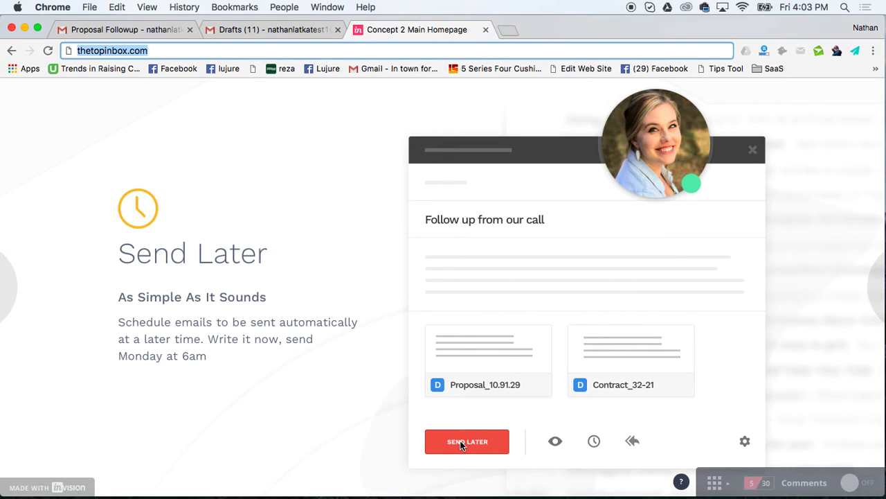
{"action": "scroll", "coordinate": [460, 444], "scroll_direction": "down", "scroll_amount": 5}
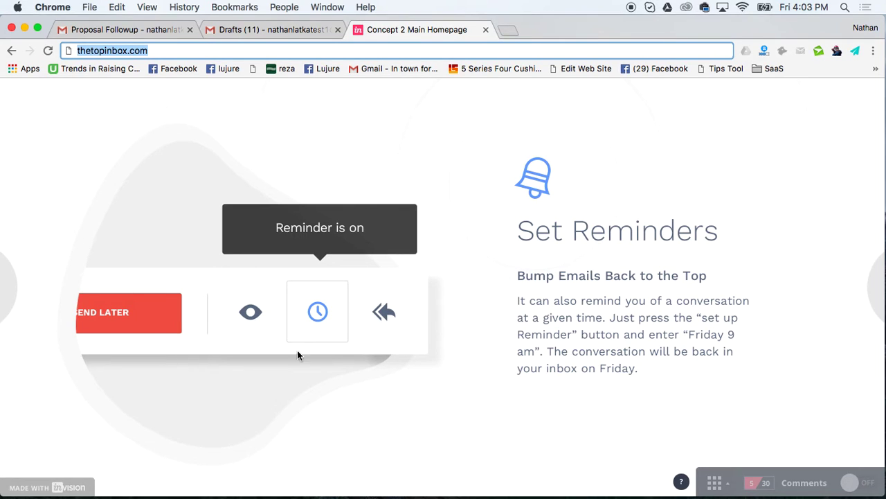
{"action": "scroll", "coordinate": [362, 310], "scroll_direction": "down", "scroll_amount": 2}
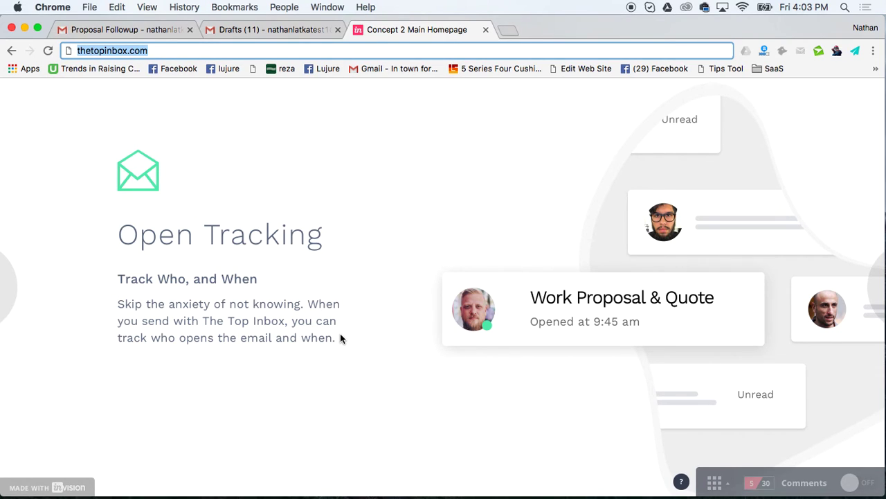
{"action": "scroll", "coordinate": [358, 335], "scroll_direction": "down", "scroll_amount": 3}
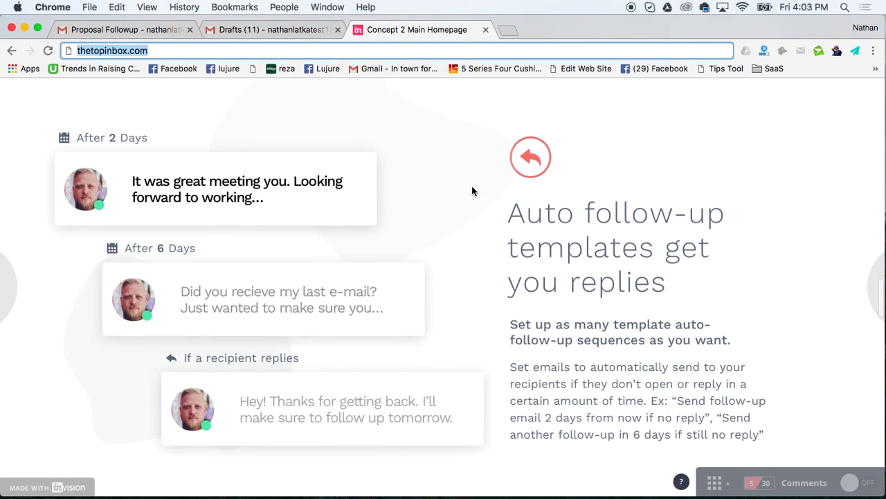
{"action": "scroll", "coordinate": [472, 185], "scroll_direction": "down", "scroll_amount": 3}
{"action": "scroll", "coordinate": [450, 277], "scroll_direction": "down", "scroll_amount": 2}
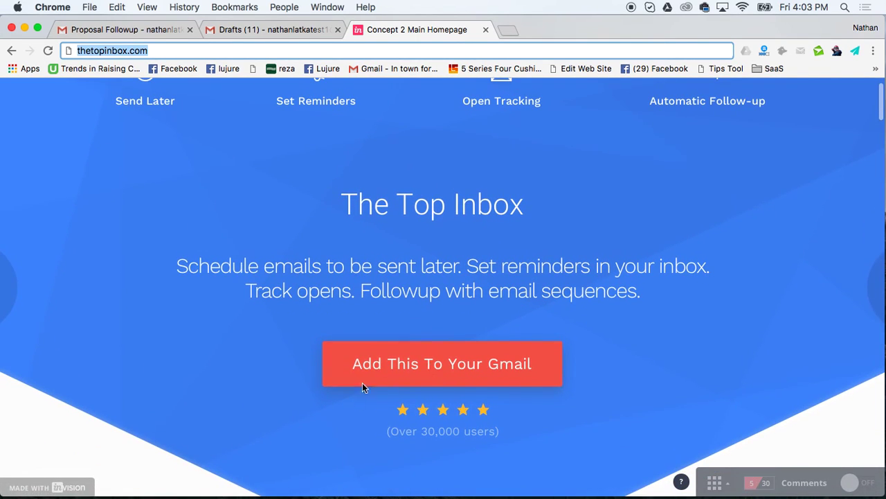
{"action": "scroll", "coordinate": [452, 317], "scroll_direction": "up", "scroll_amount": 2}
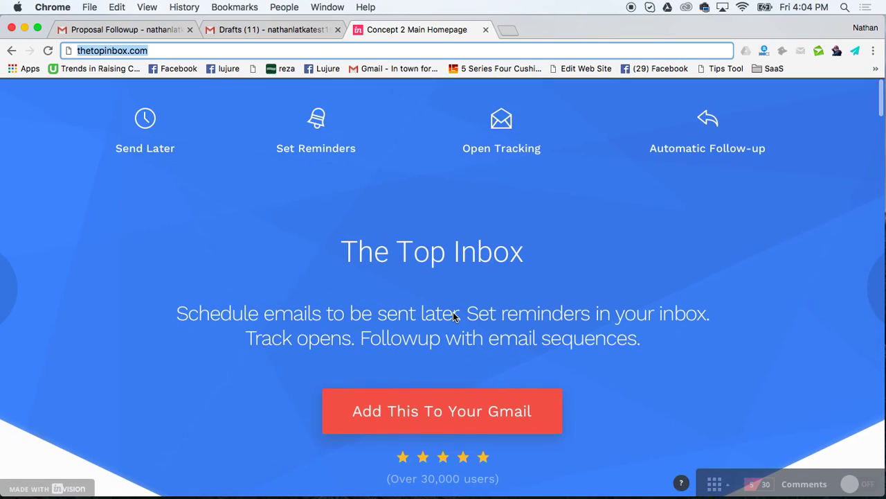